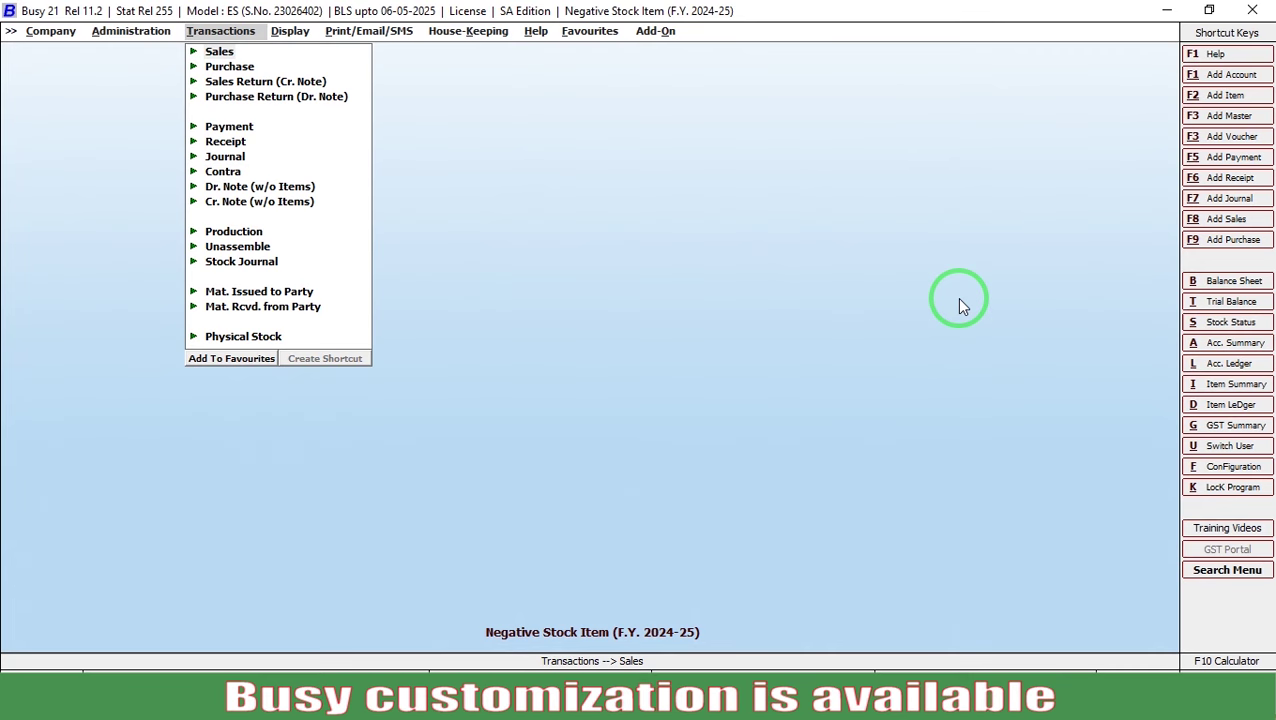
Step: Start a new sales voucher dated 02-04-2024 and accept the chosen party account
key(Return)
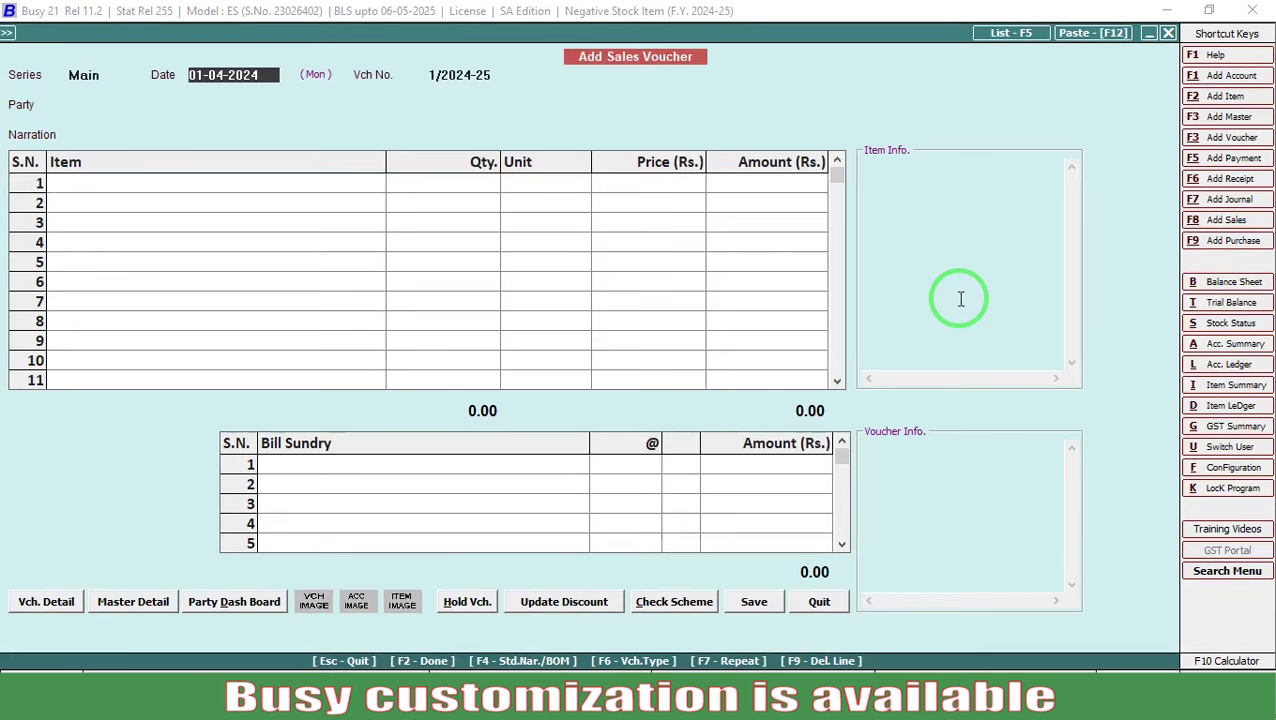
text(202)
key(Return)
key(Return)
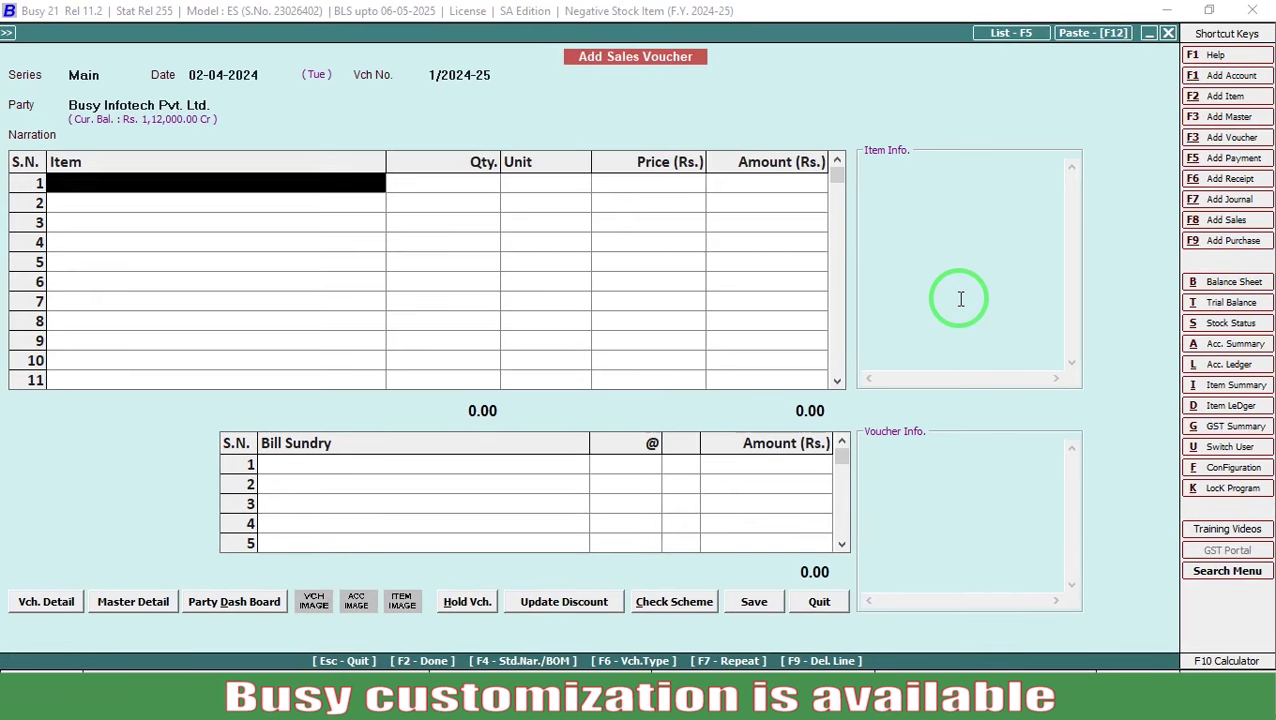
key(Return)
Step: Enter ITEM-1 with quantity 81, changed from 50, and finish the first line
text(50)
key(Return)
key(shift+Tab)
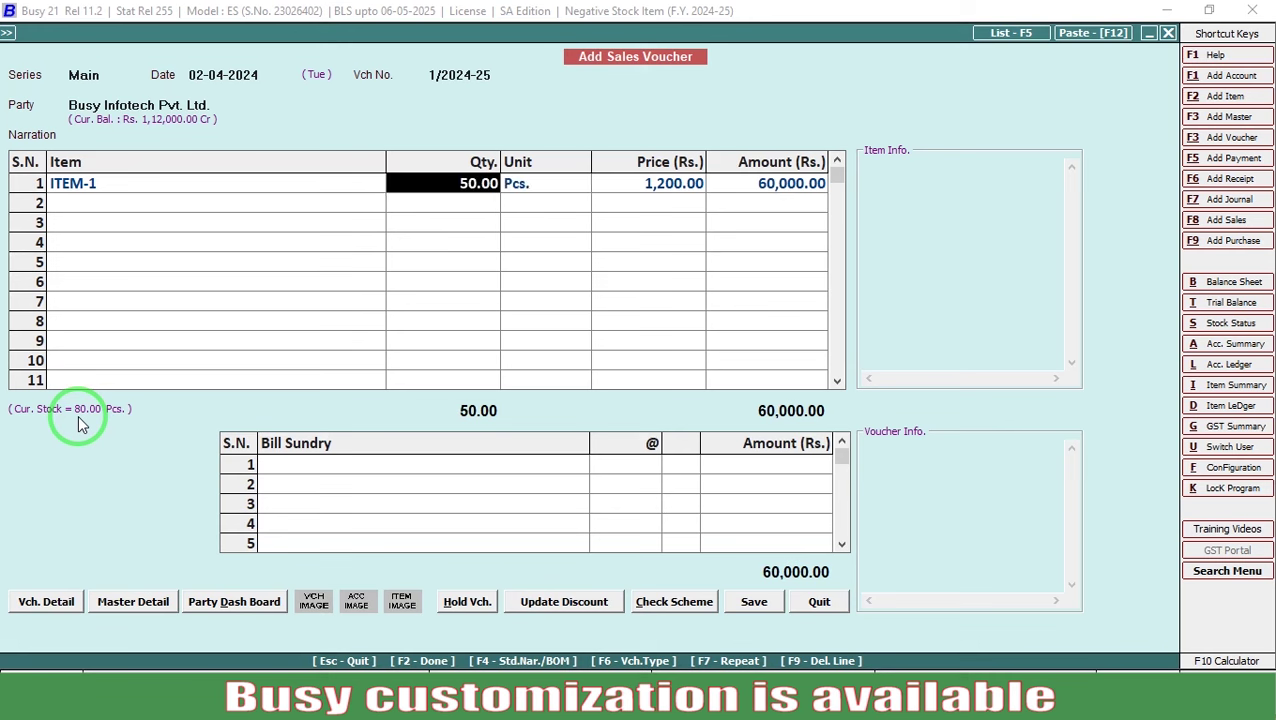
text(81)
key(Return)
key(Return)
key(Return)
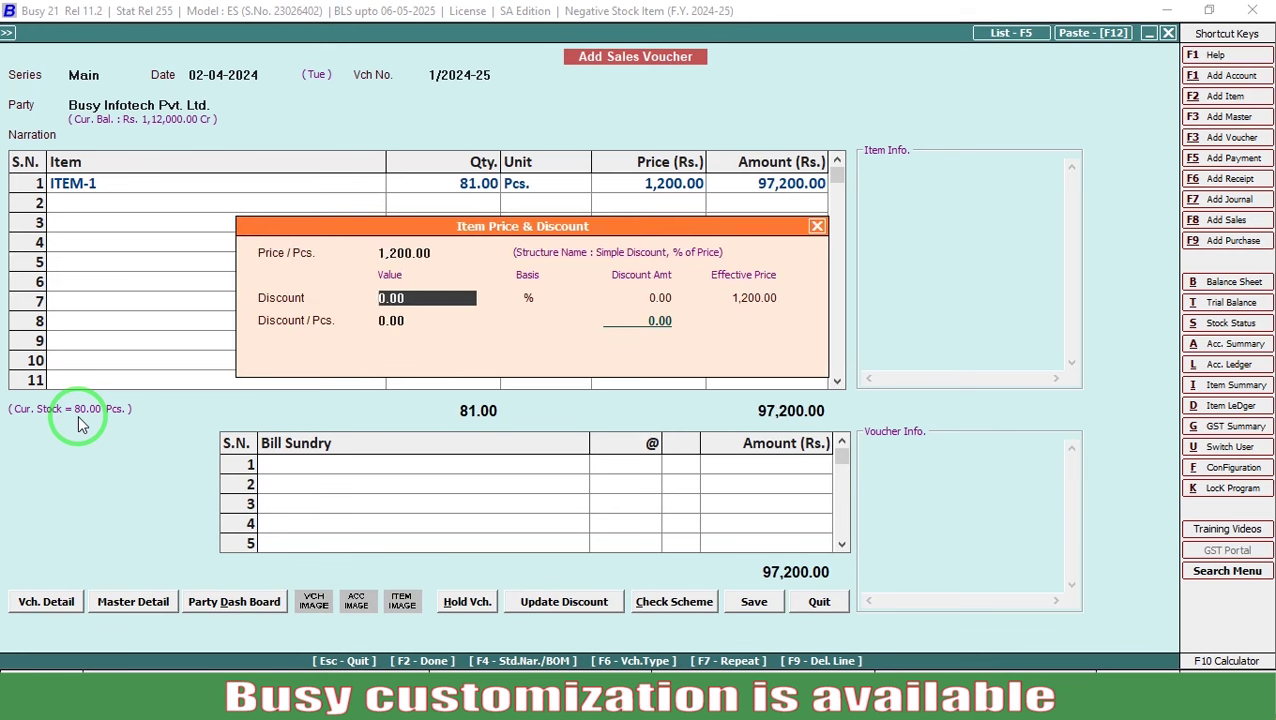
key(Return)
key(Return)
key(Return)
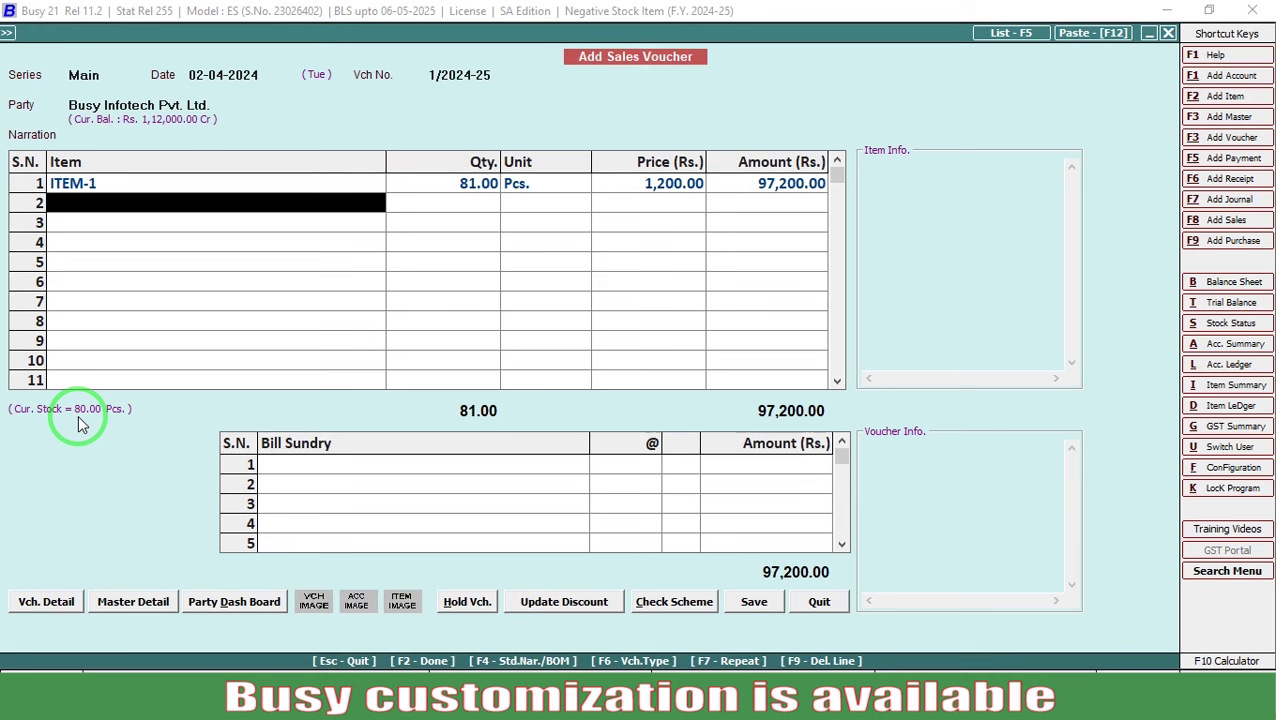
Step: Review the ITEM-1 line, then quit the sales voucher without saving
key(Up)
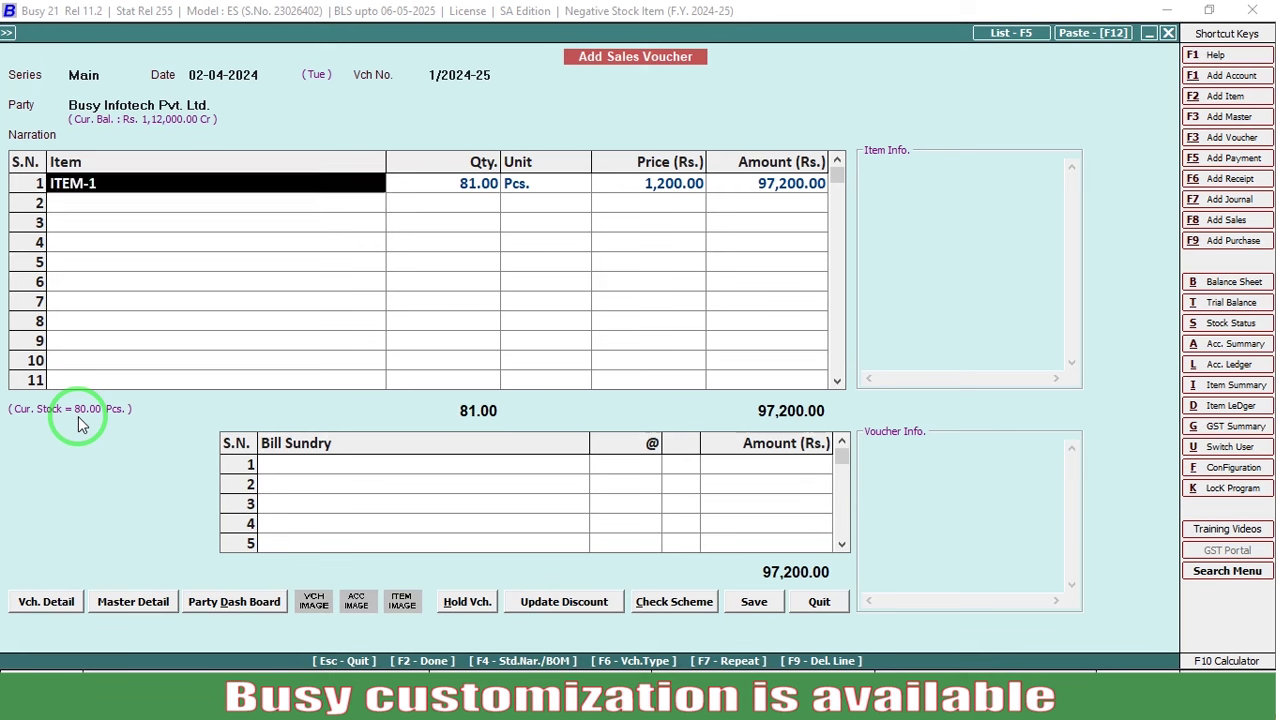
key(Return)
key(Return)
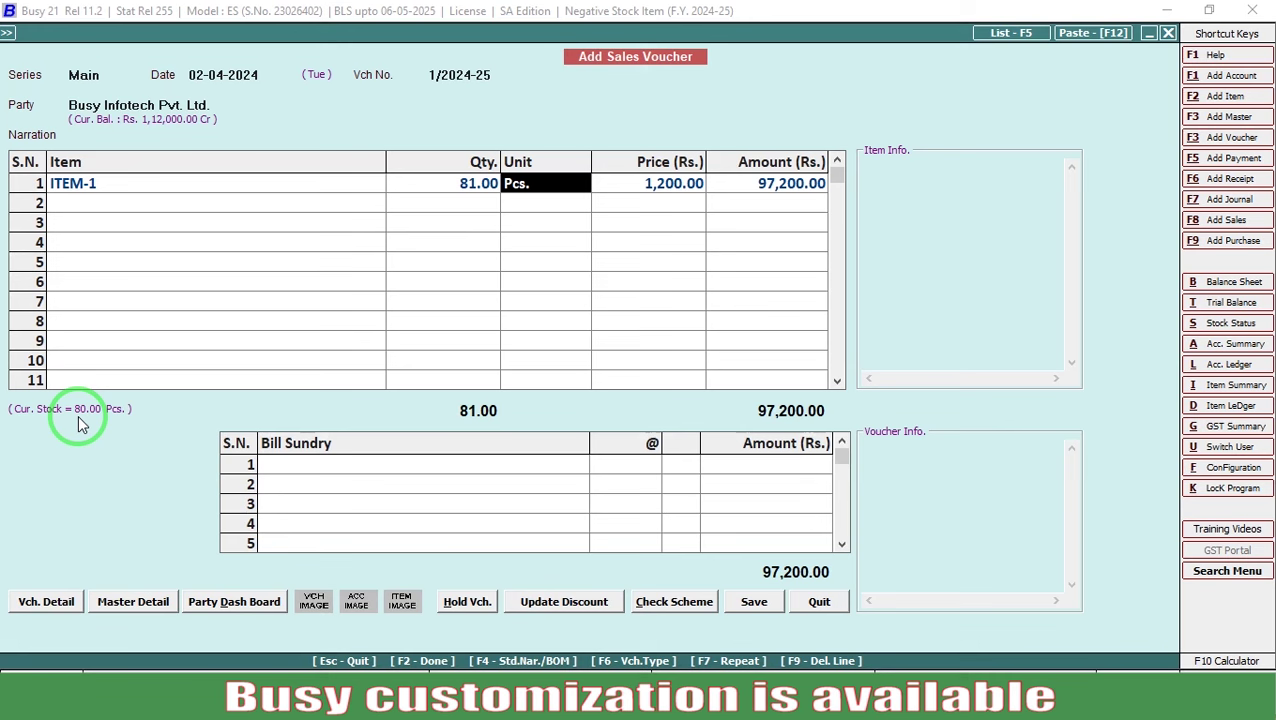
key(Escape)
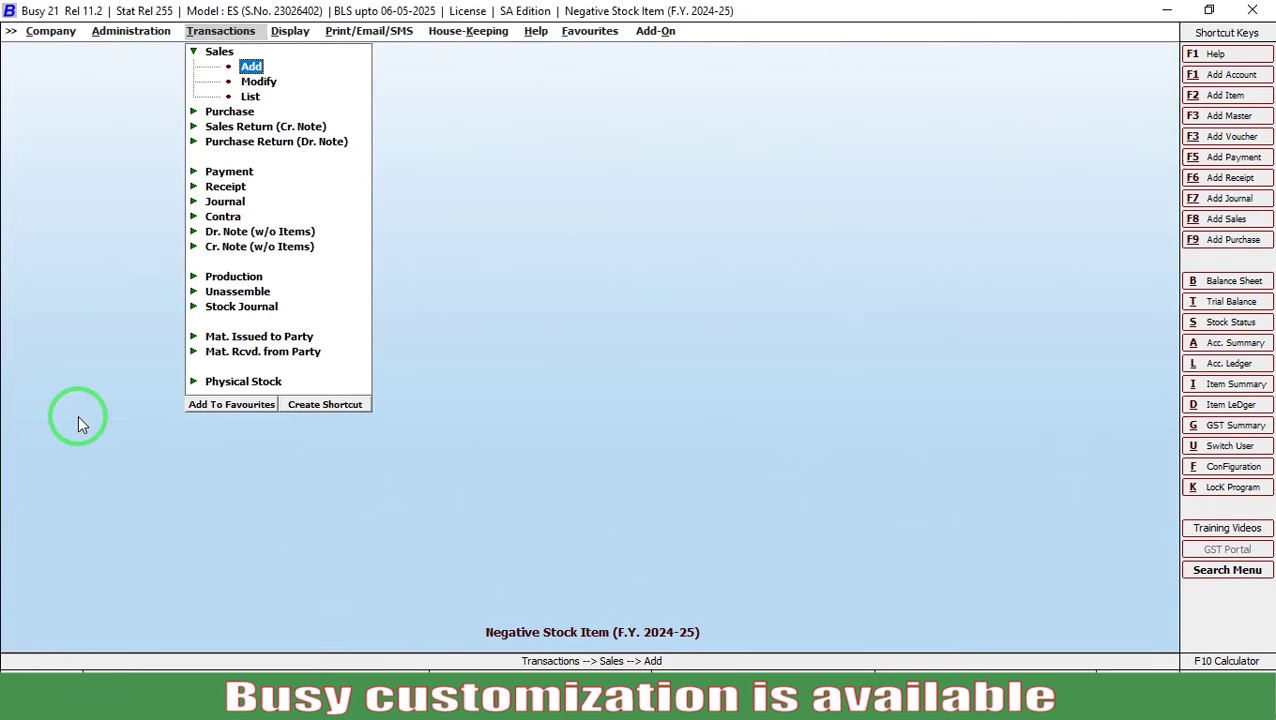
Step: Open Restore Custom Validation under Administration > Utilities > Customization > Custom Validation
key(Escape)
key(Left)
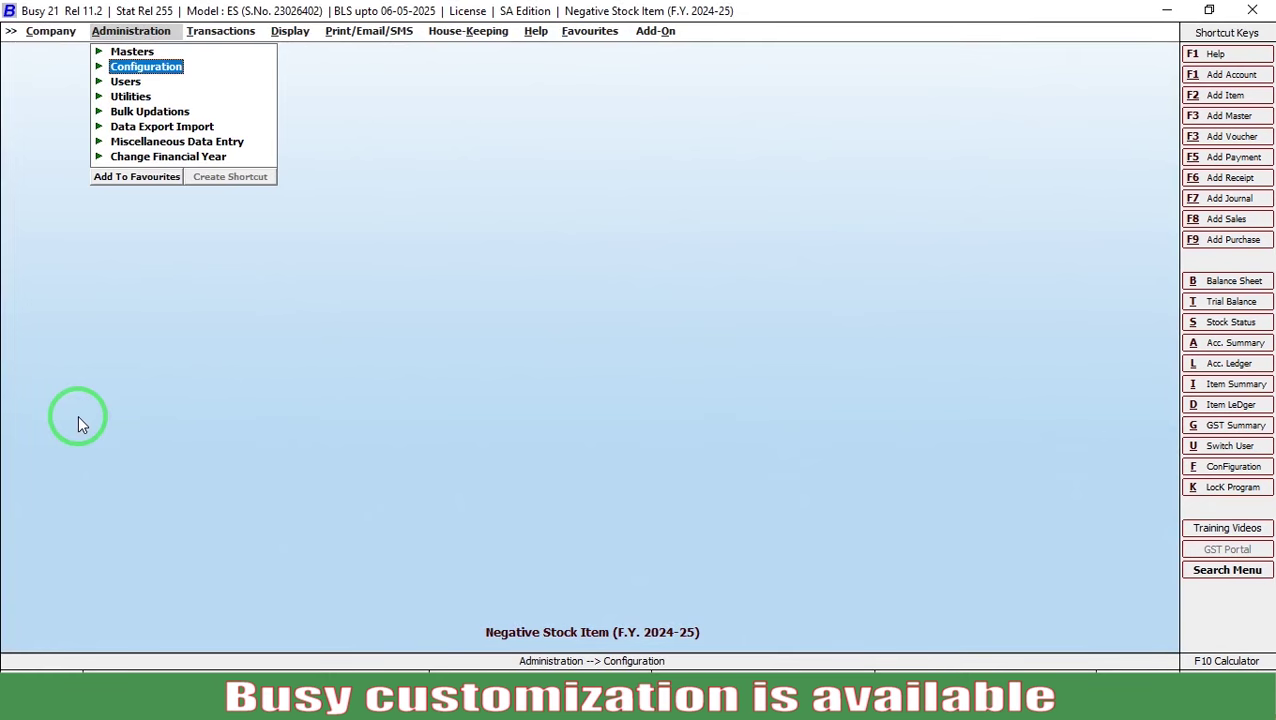
key(Down)
key(Down)
key(Return)
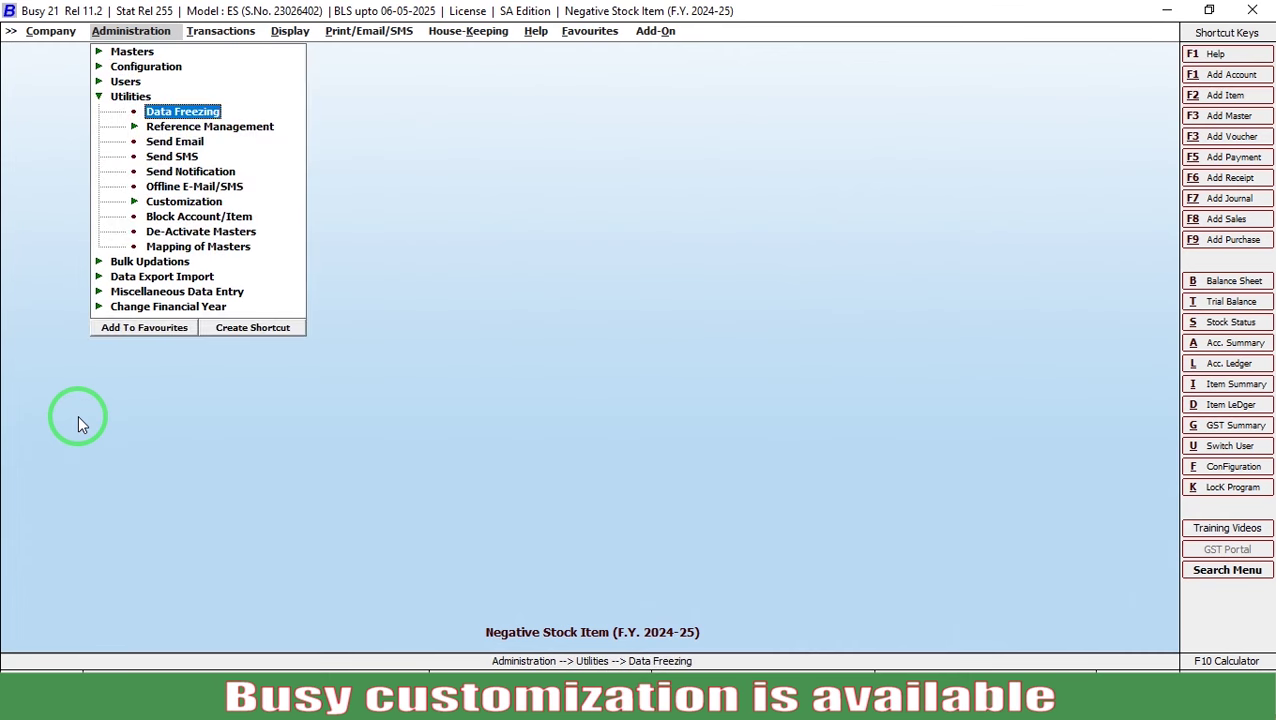
key(Down)
key(Down)
key(Down)
key(Down)
key(Down)
key(Down)
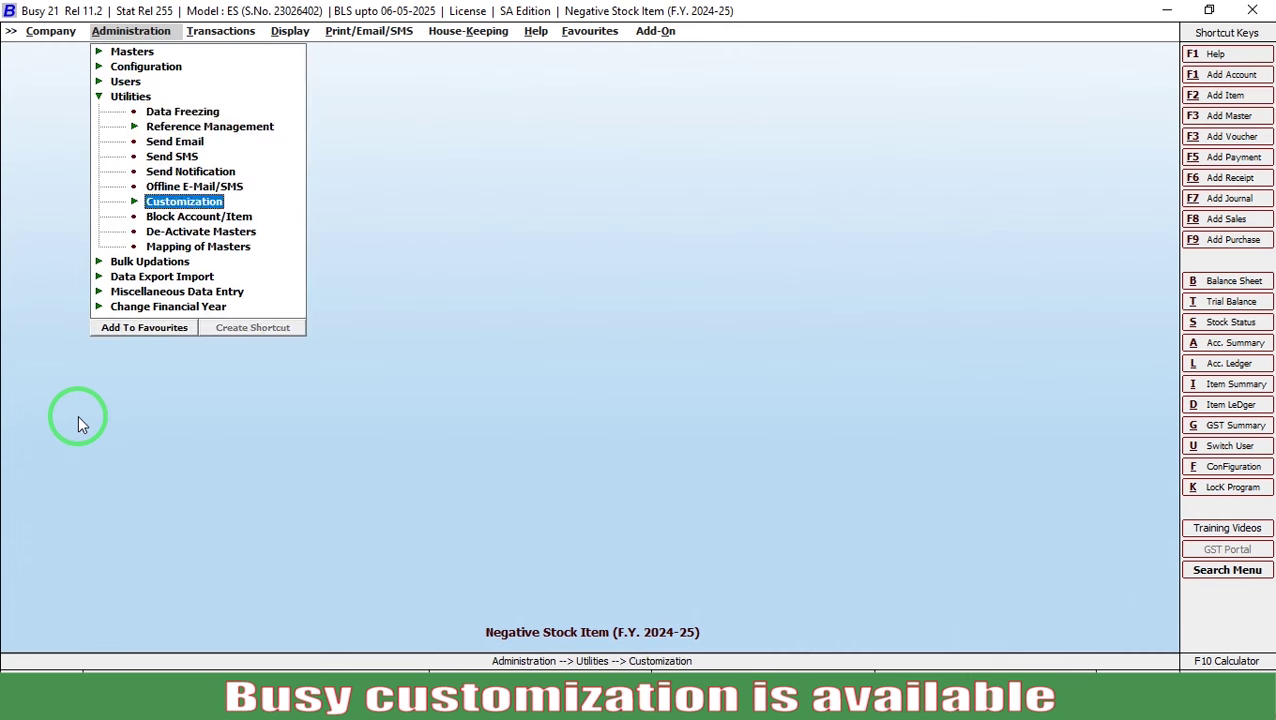
key(Return)
key(Down)
key(Return)
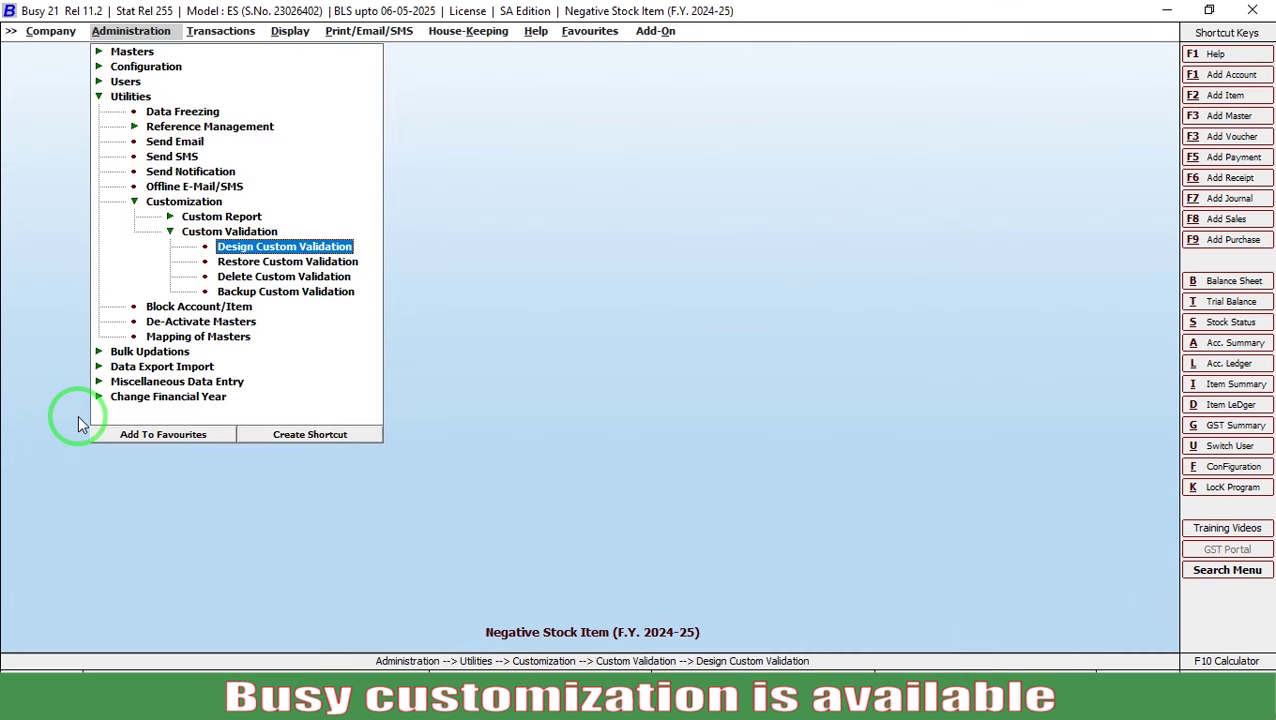
key(Down)
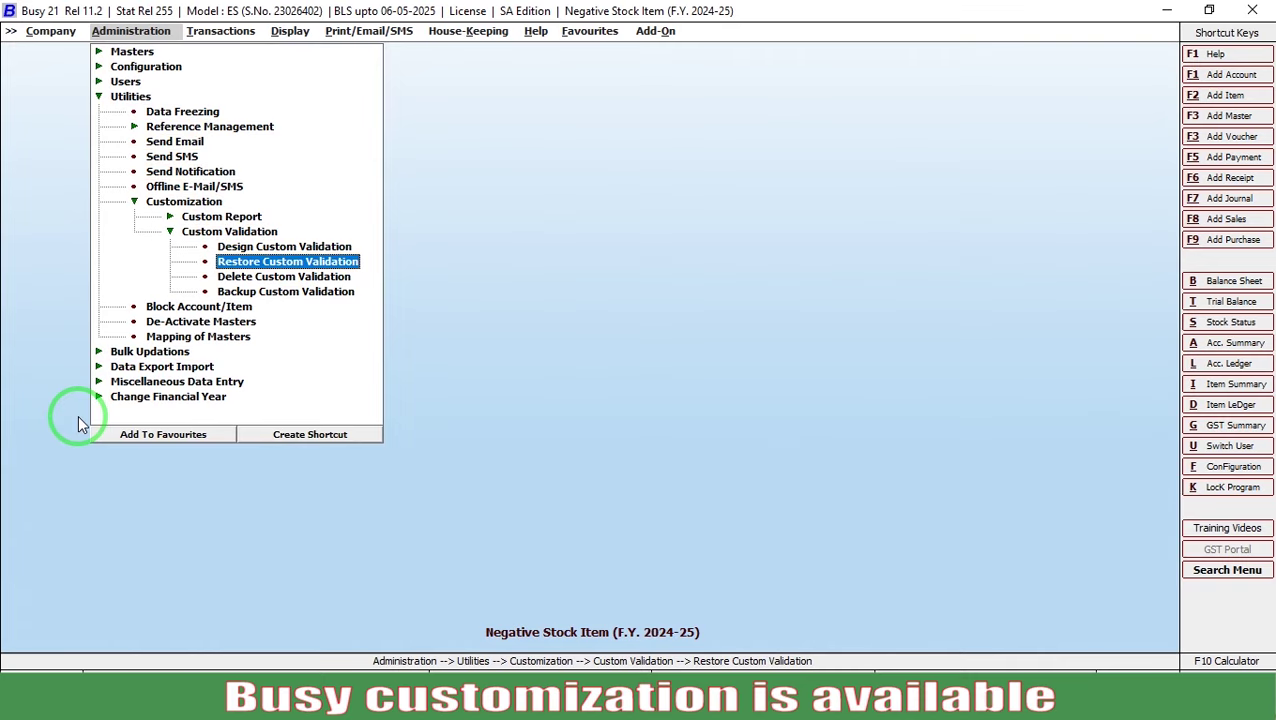
key(Return)
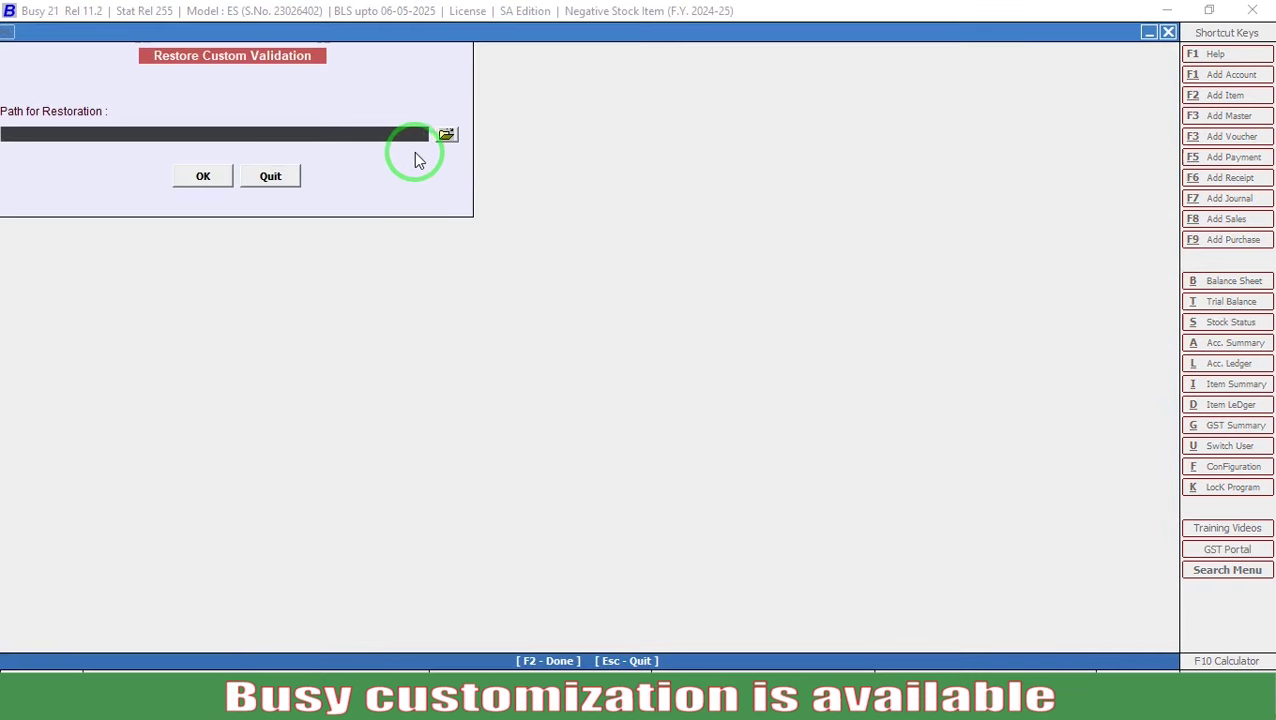
Step: Restore the validation format from VALIDATION FILE\17-ChangeColor.bcd and confirm the restoration
click(445, 141)
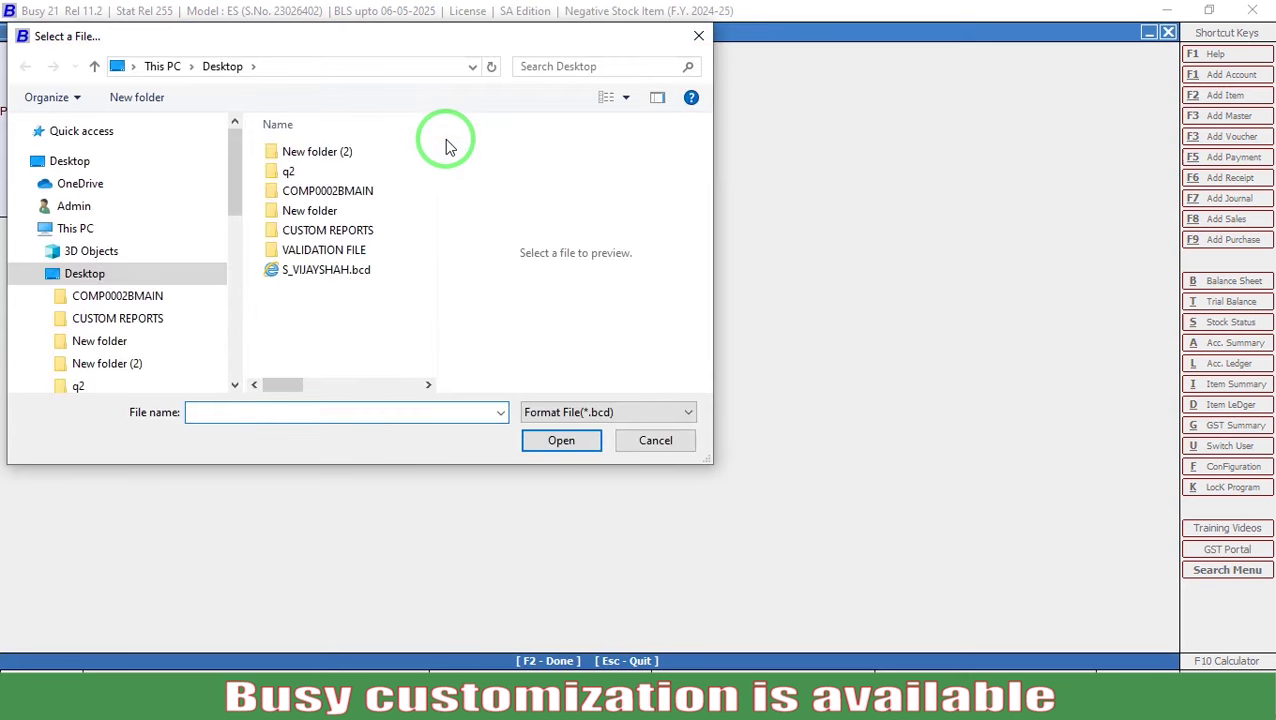
double_click(345, 252)
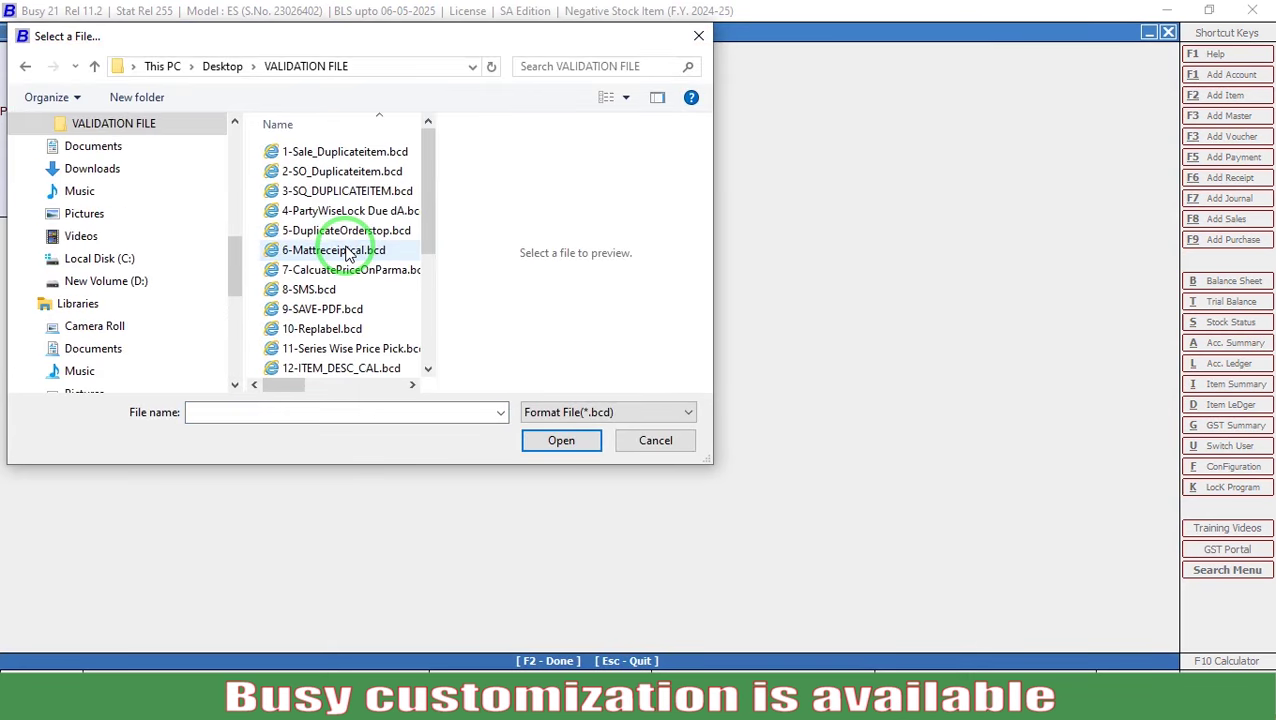
click(428, 365)
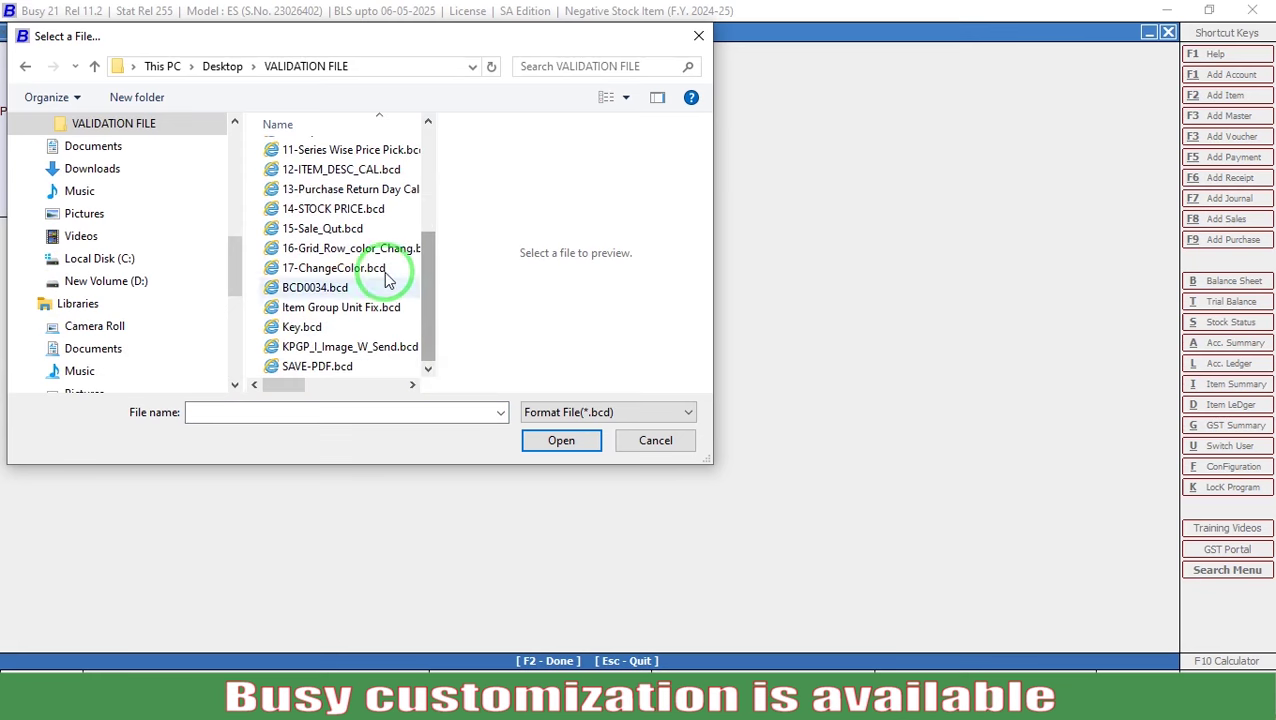
click(371, 274)
double_click(371, 272)
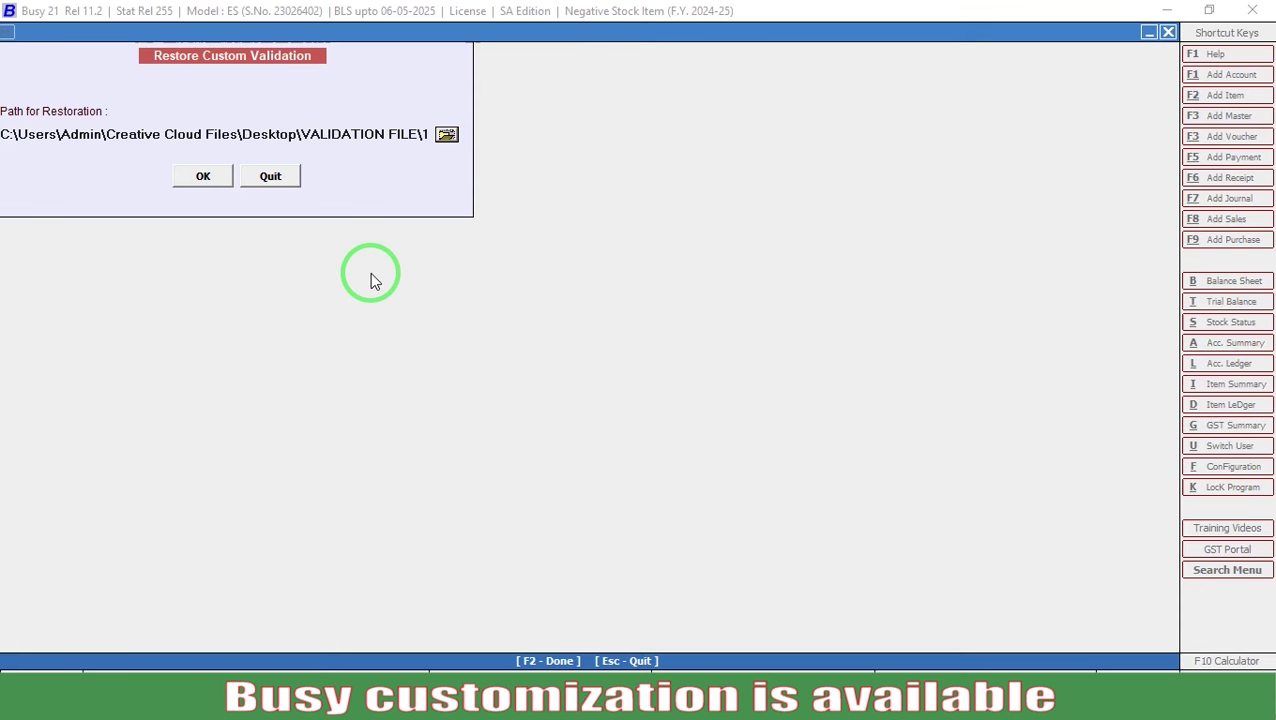
click(196, 177)
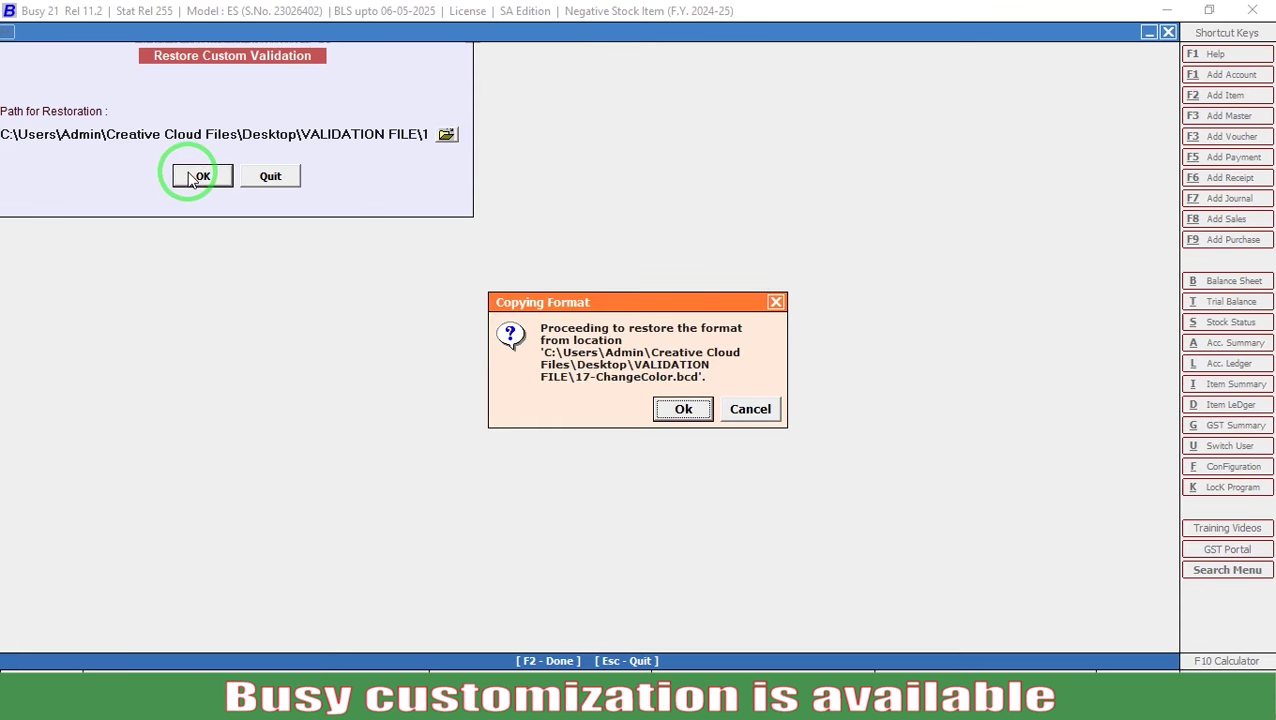
key(Return)
key(Return)
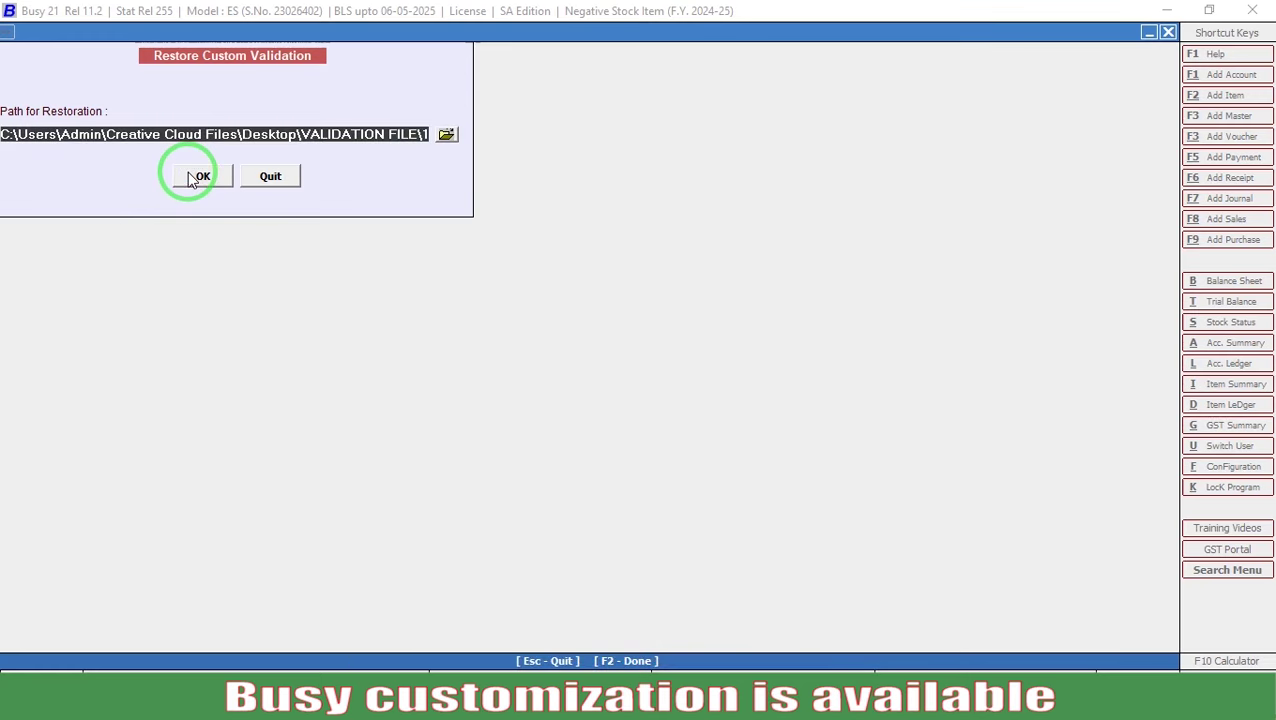
key(Escape)
key(Escape)
key(Escape)
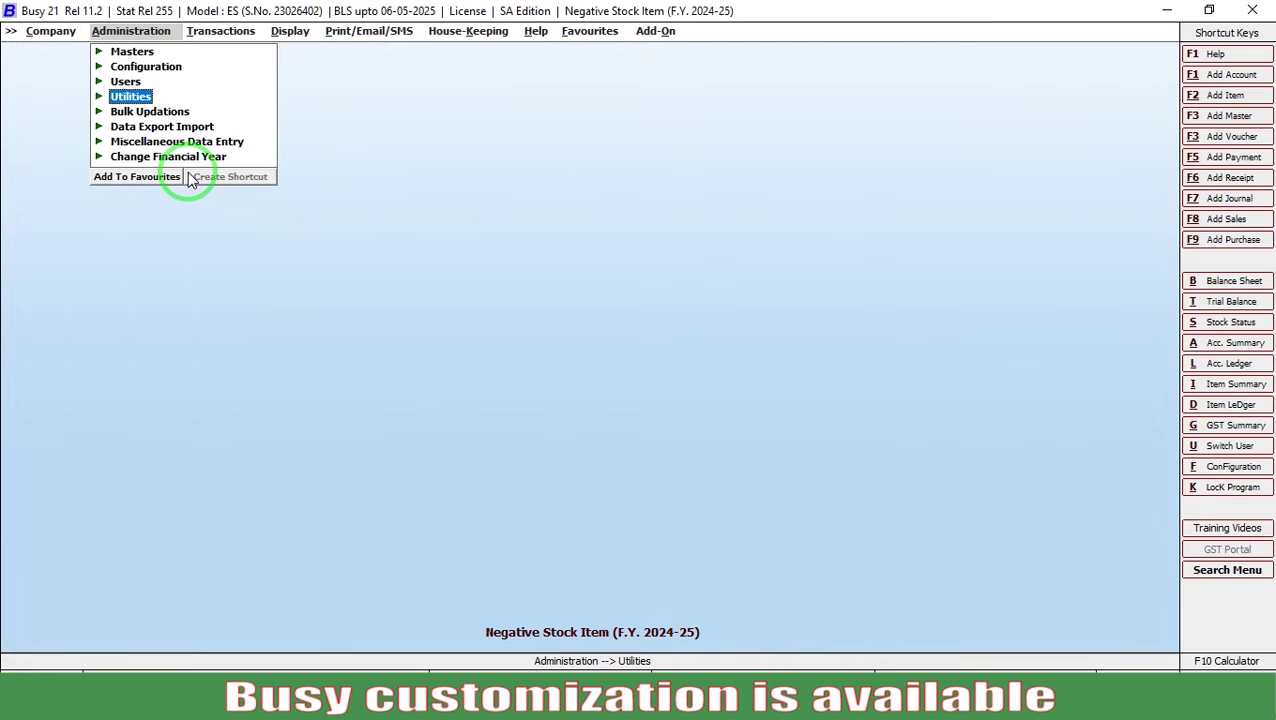
Step: Start a new sales voucher dated 20-04-2024 for party Busy Infotech Pvt. Ltd
key(Right)
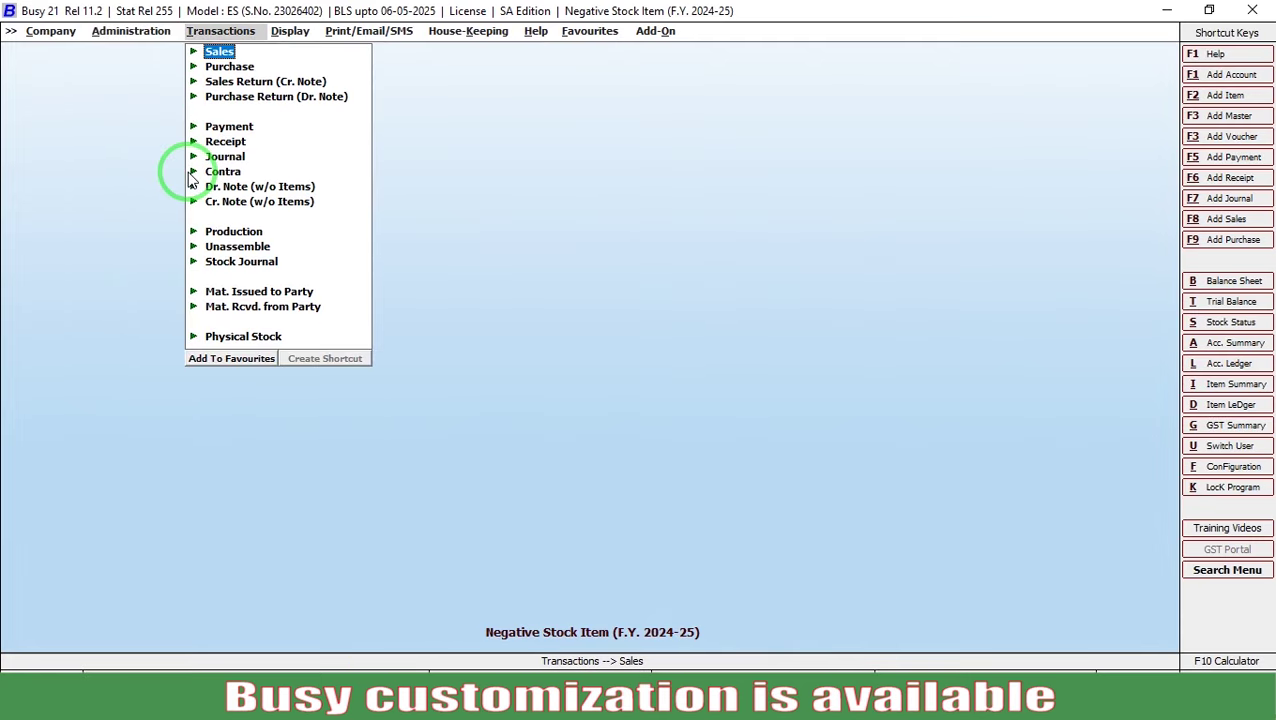
key(Return)
key(Return)
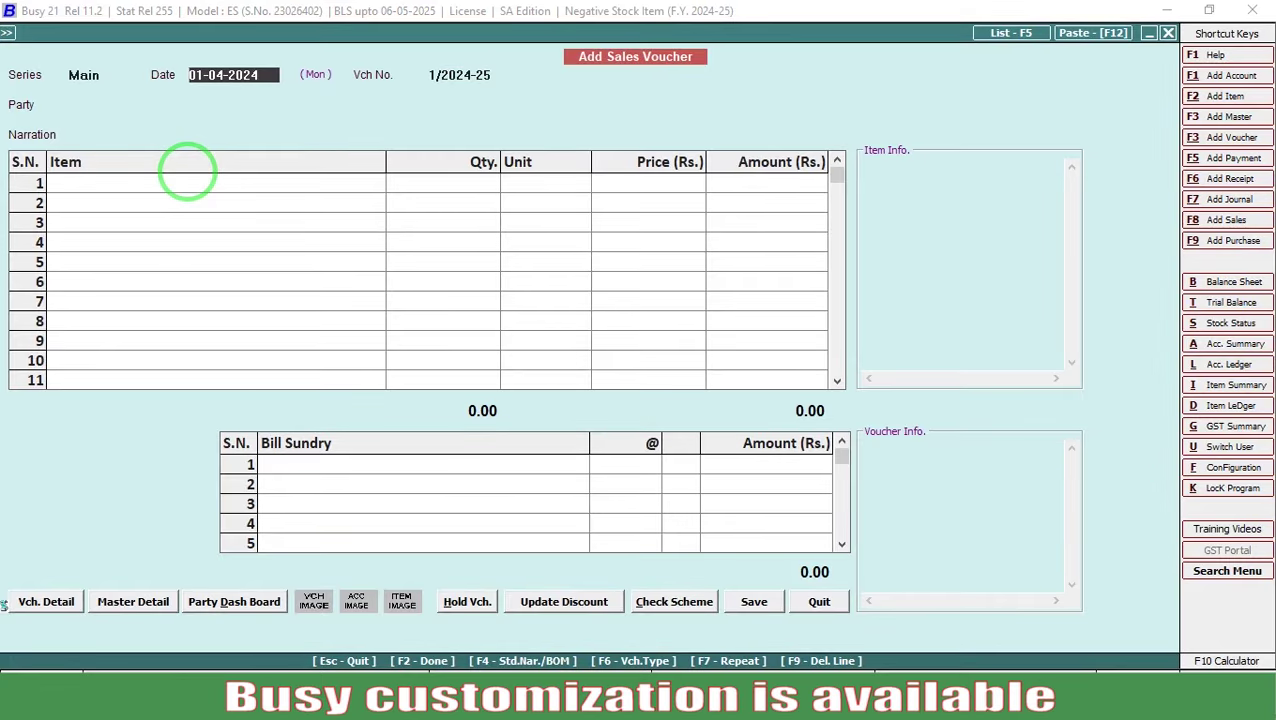
text(20)
key(Return)
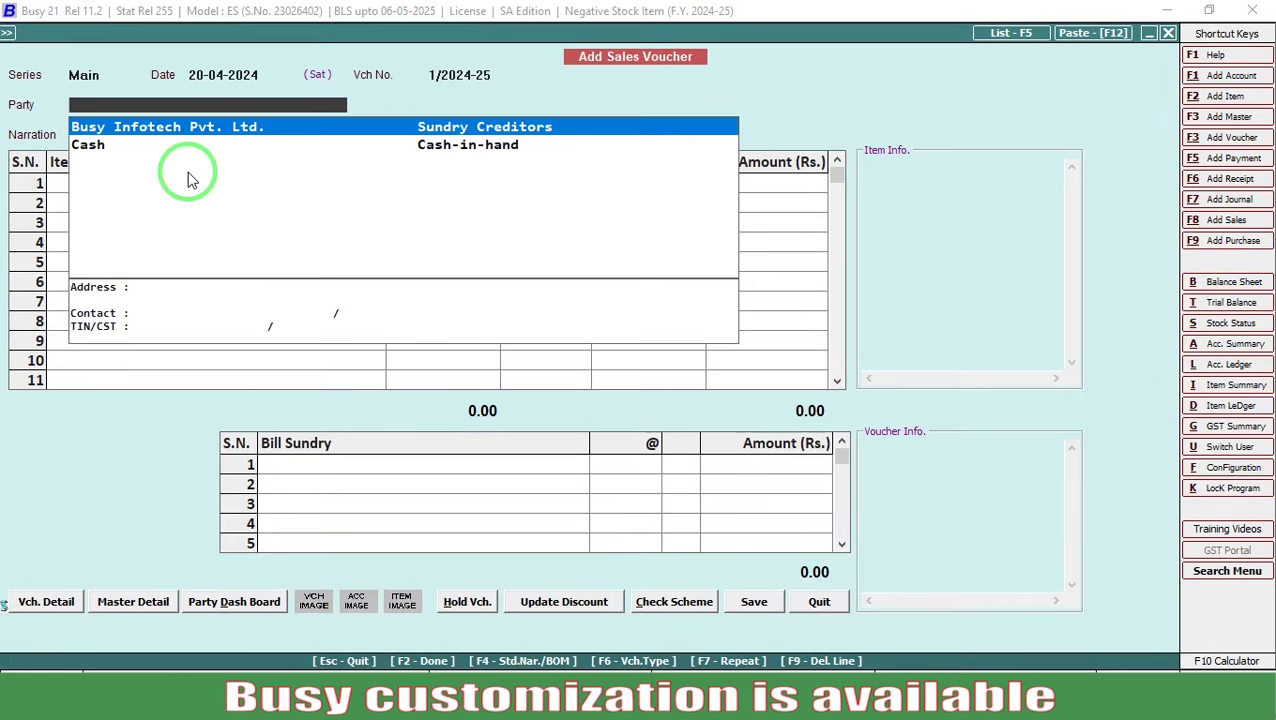
key(Return)
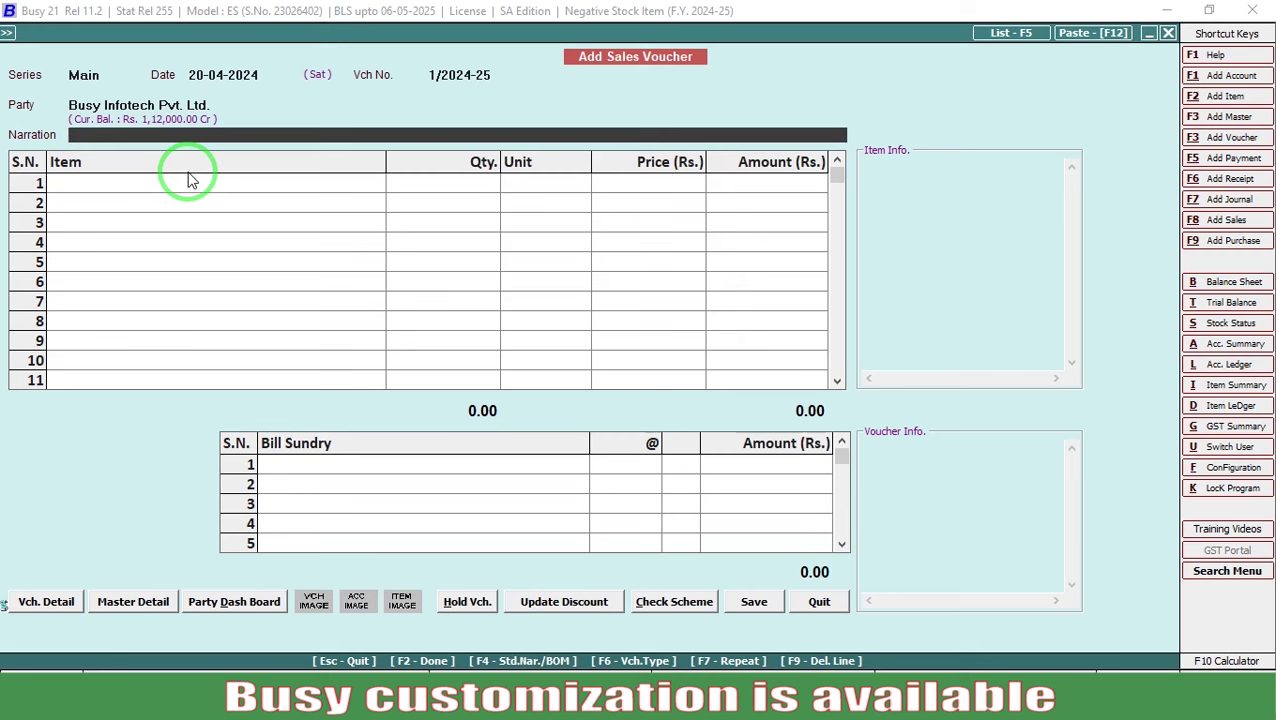
key(Return)
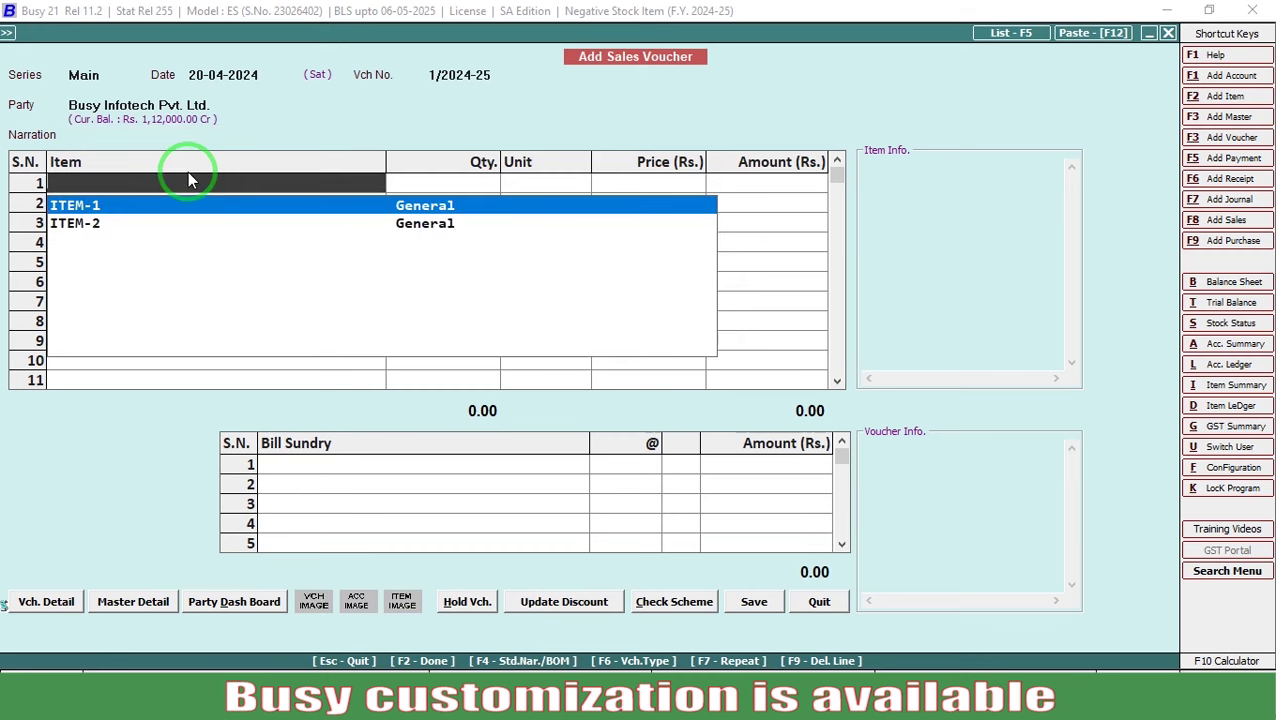
Step: Add ITEM-1 on the first line with quantity 81 Pcs, corrected from 50
key(Return)
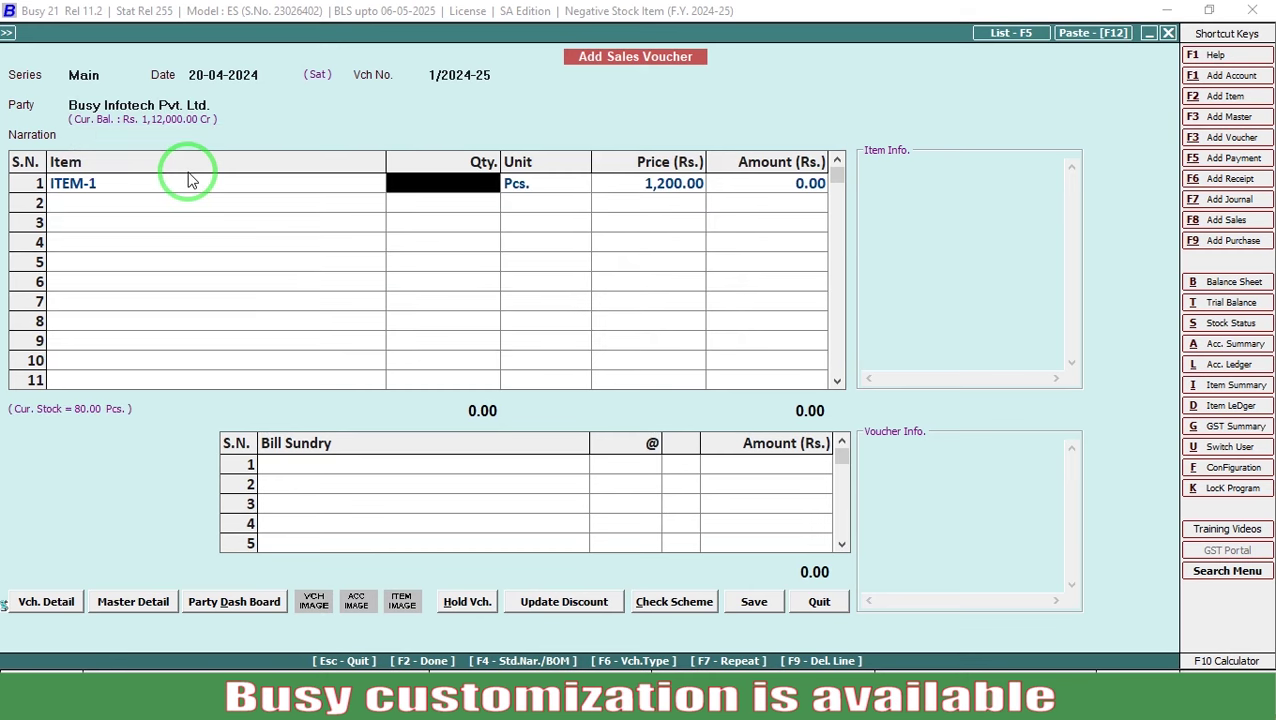
text(50)
key(Return)
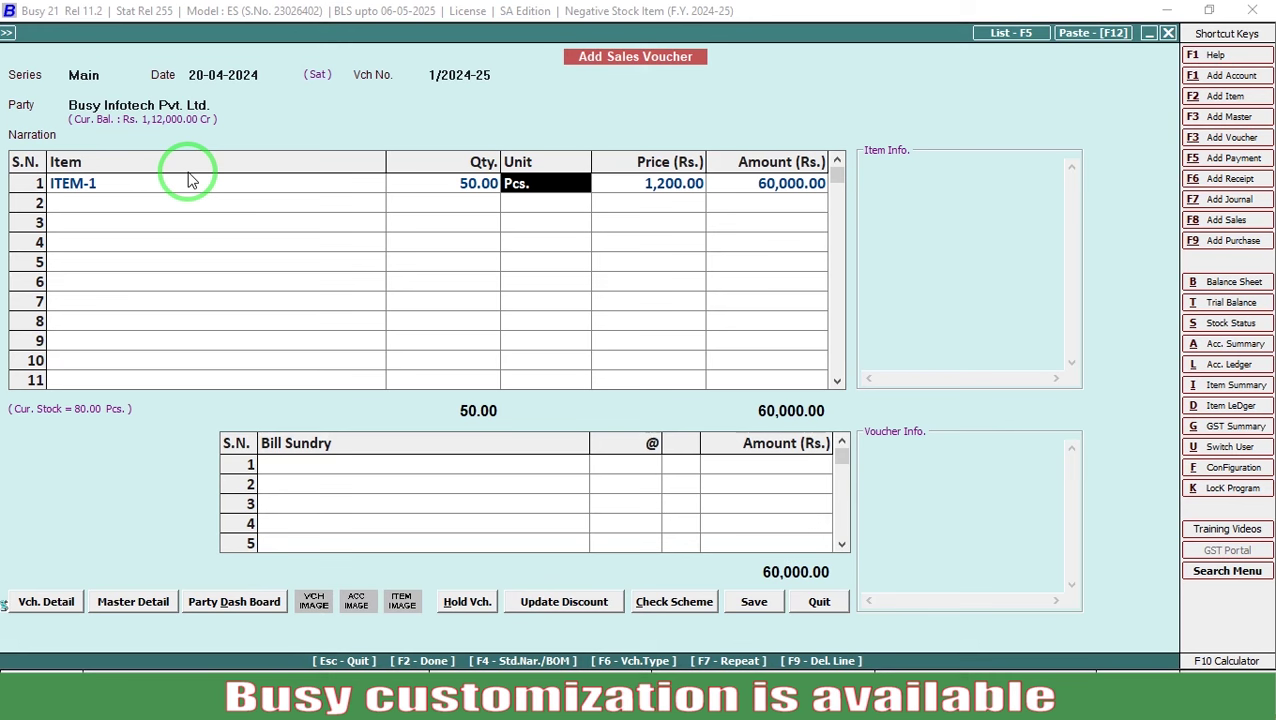
key(shift+Tab)
text(81)
key(Return)
key(Return)
key(Return)
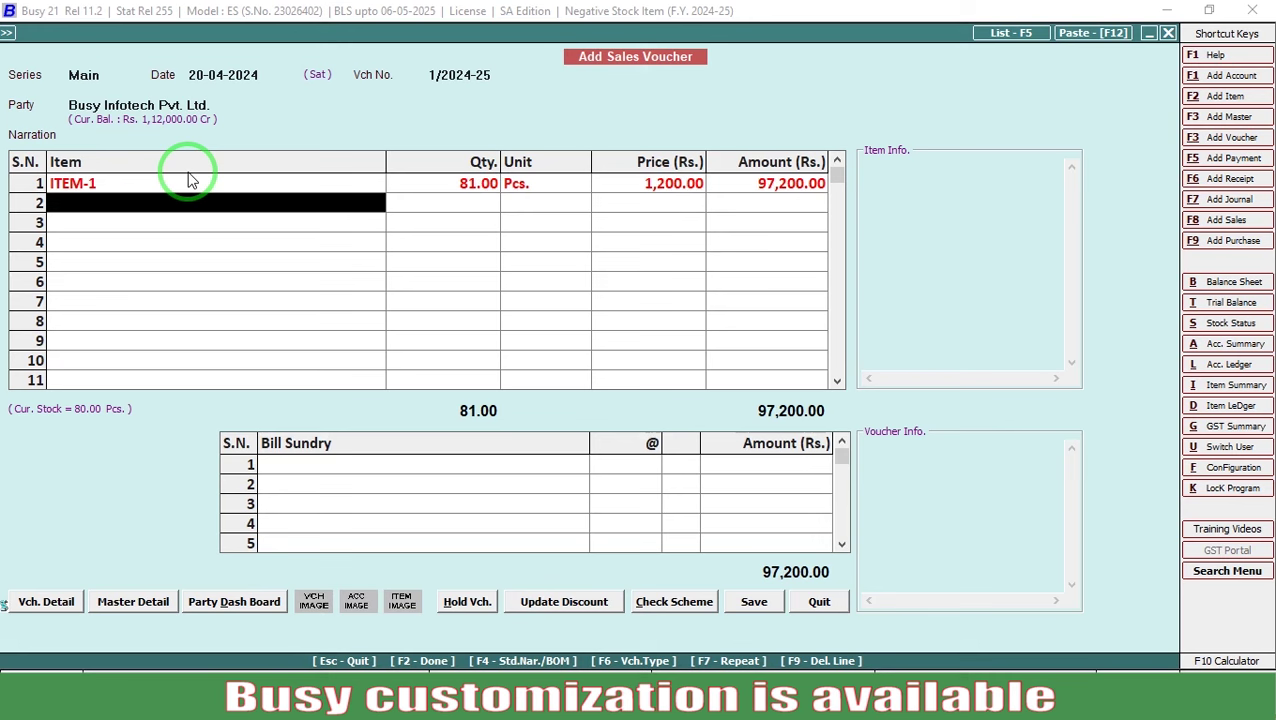
Step: Add a second line of 30 Pcs of ITEM-2 at the default price, no discount
key(Down)
key(Return)
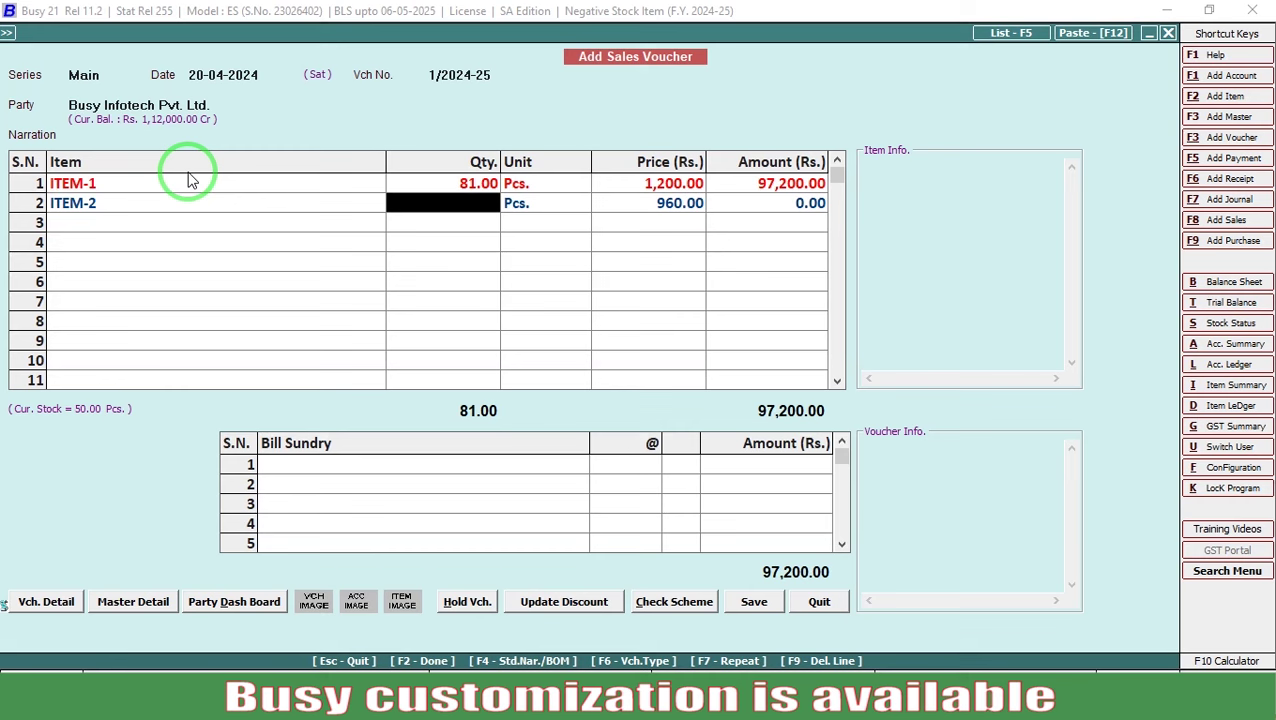
text(30)
key(Return)
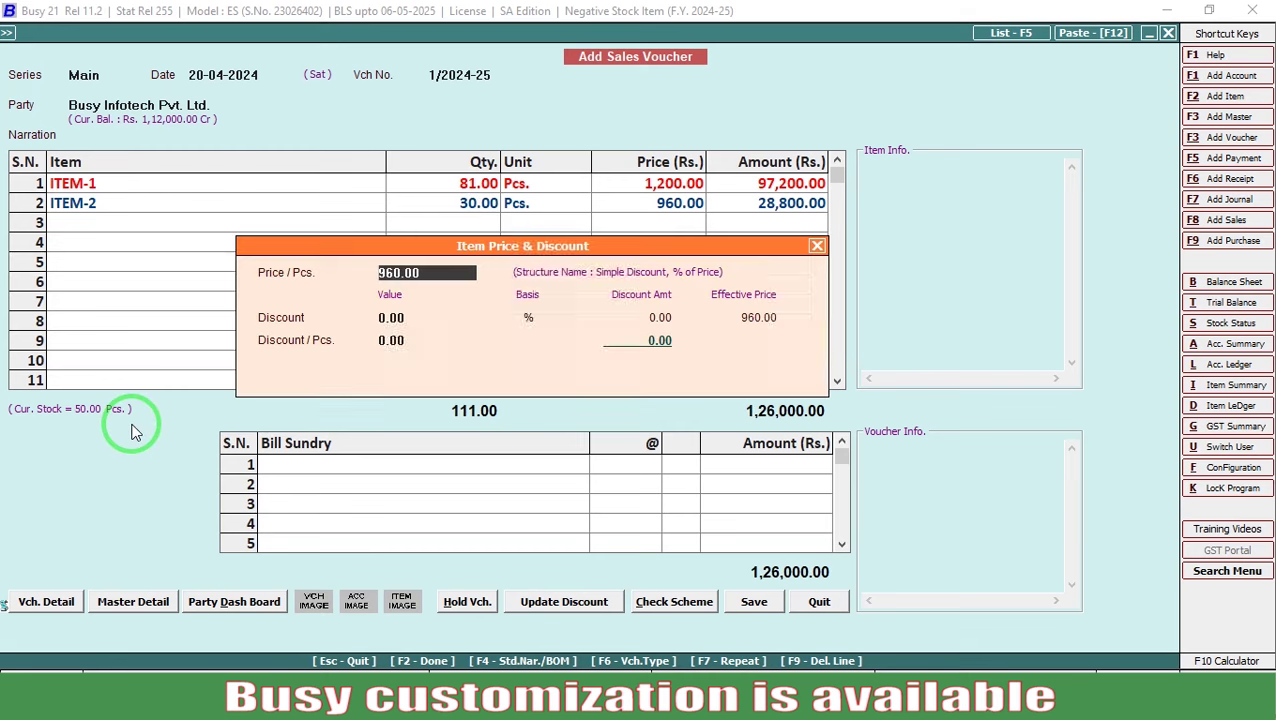
key(Return)
key(Return)
key(Return)
Step: Add lines for 10 Pcs of ITEM-2 and 82 Pcs of ITEM-1
key(Return)
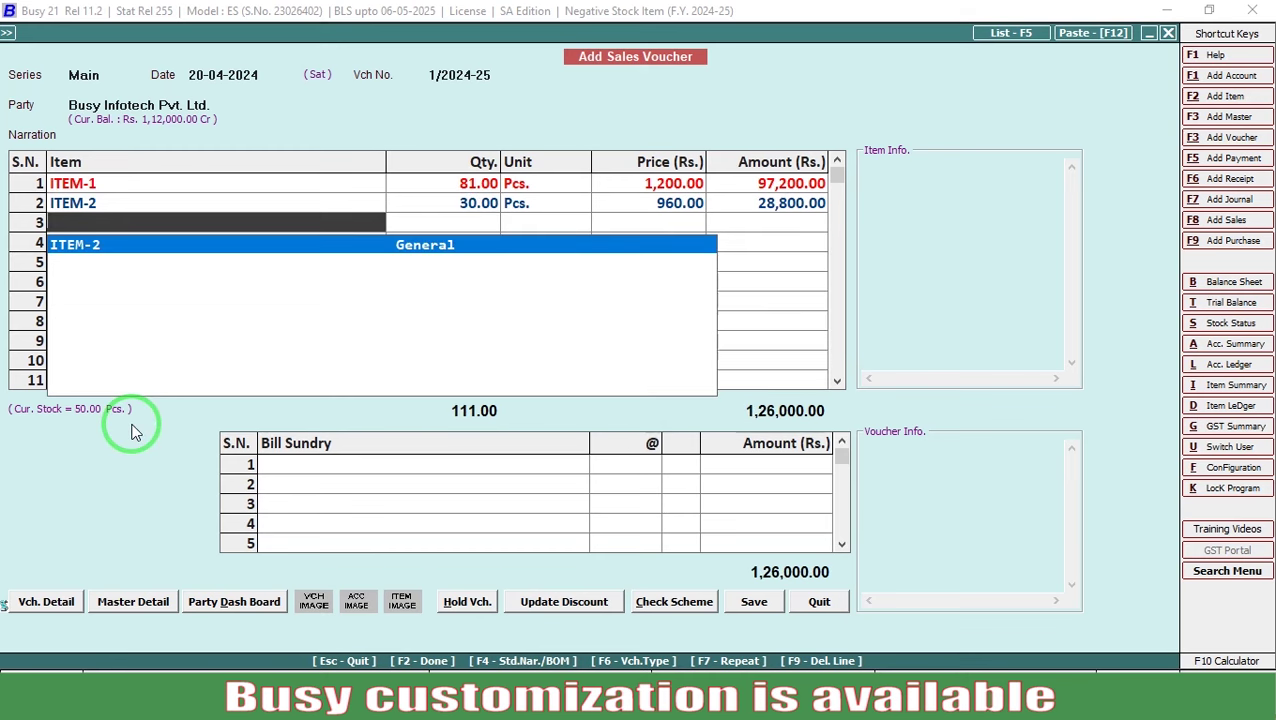
key(Return)
text(10)
key(Return)
key(Return)
key(Return)
key(Return)
text(ITEM-1)
key(Return)
text(82)
key(Return)
key(Return)
key(Return)
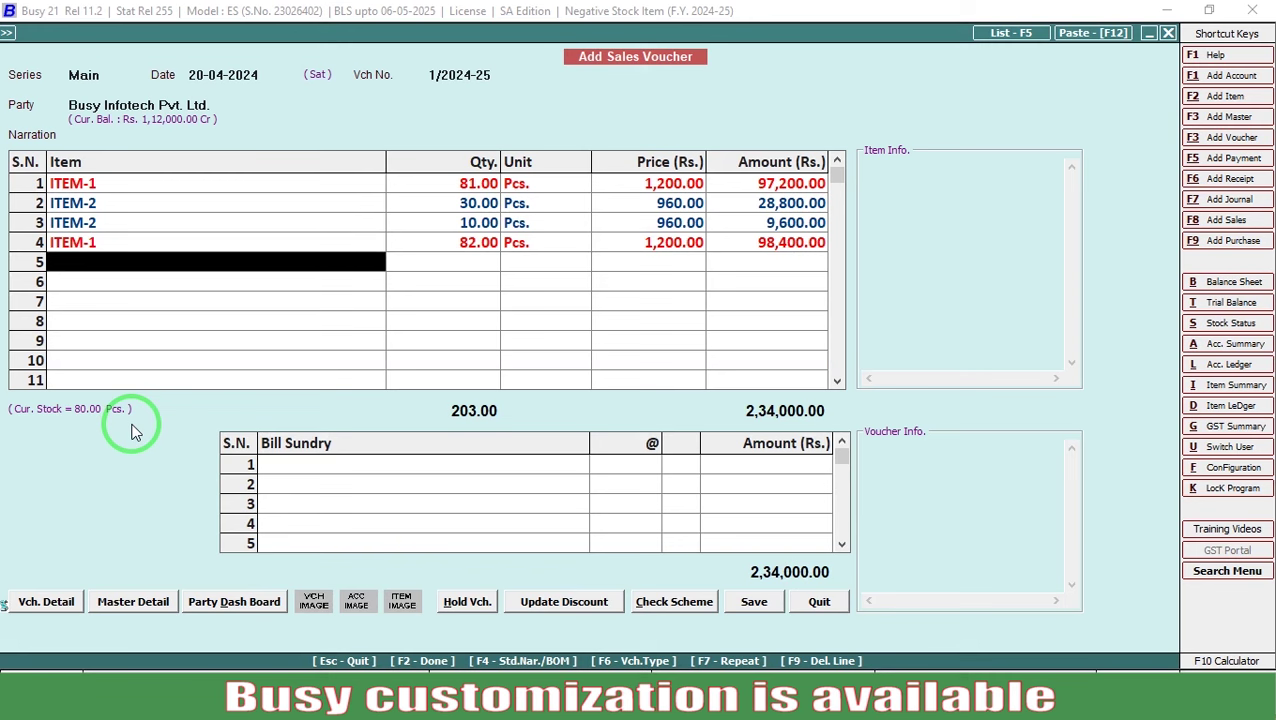